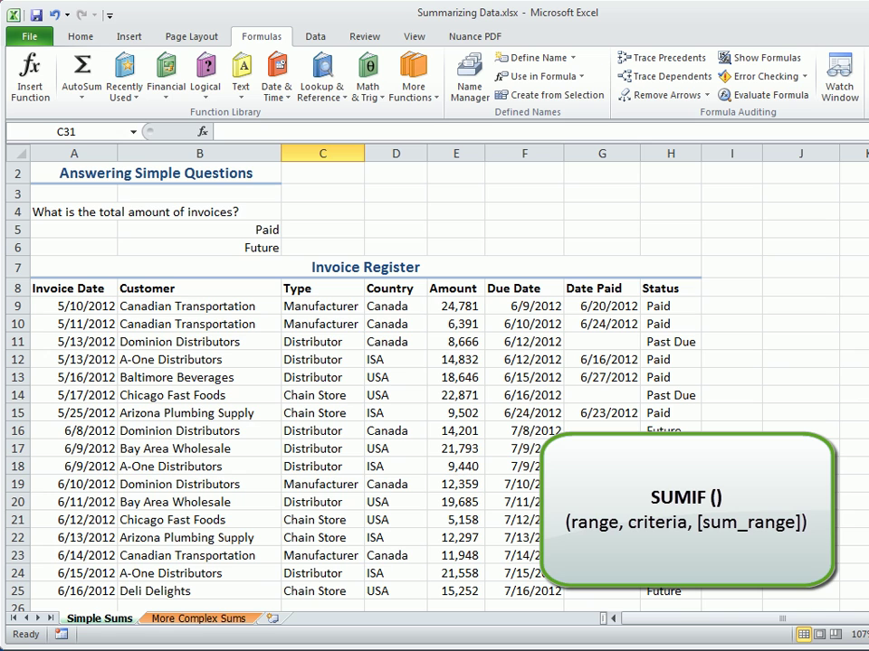
- Enter the formula =SUMIF(H9:H25,B5,E9:E25) in C5 to total the paid invoice amounts
left_click(334, 229)
type("=SUMIF(")
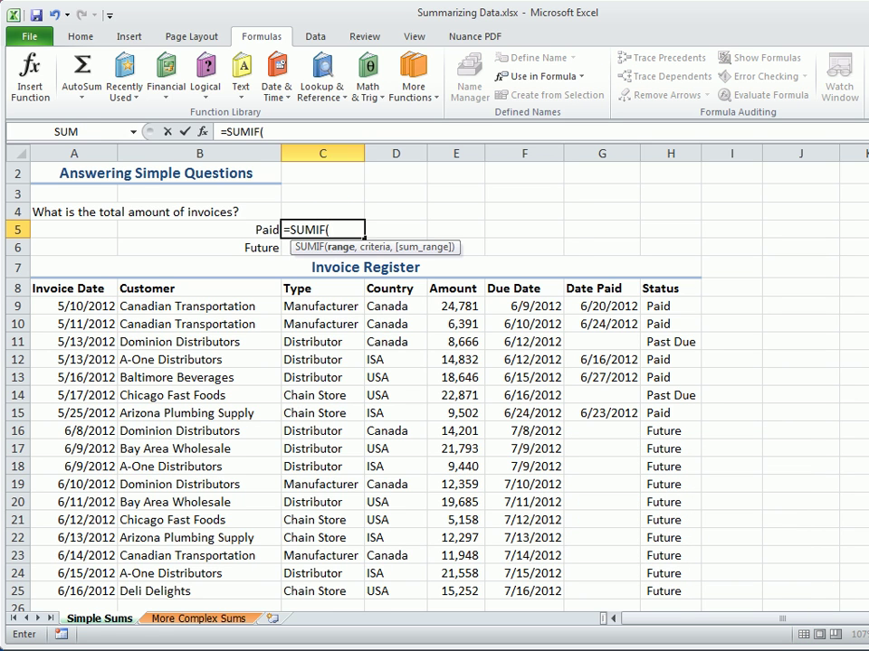
left_click_drag(674, 591, 655, 307)
type(",")
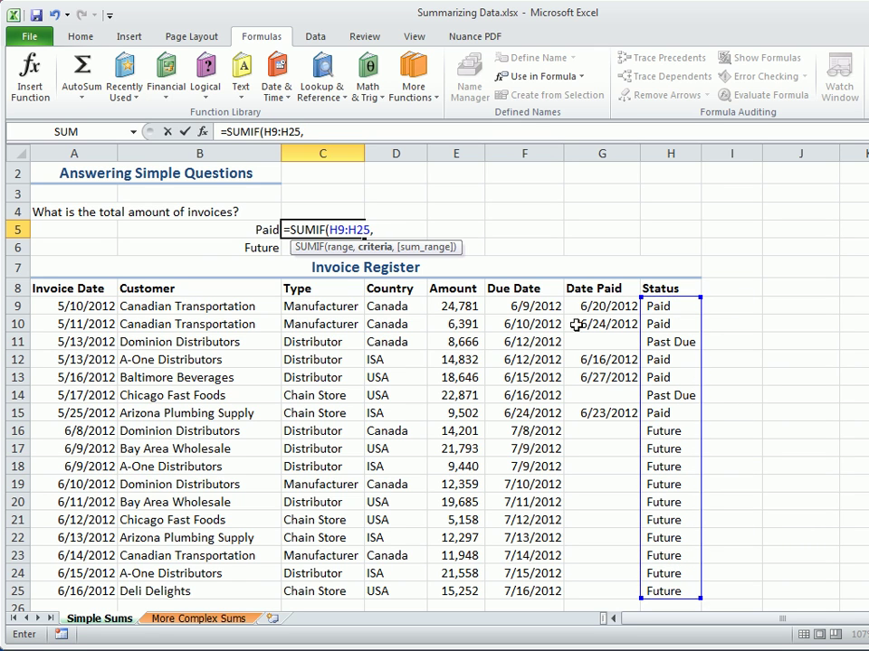
left_click(202, 229)
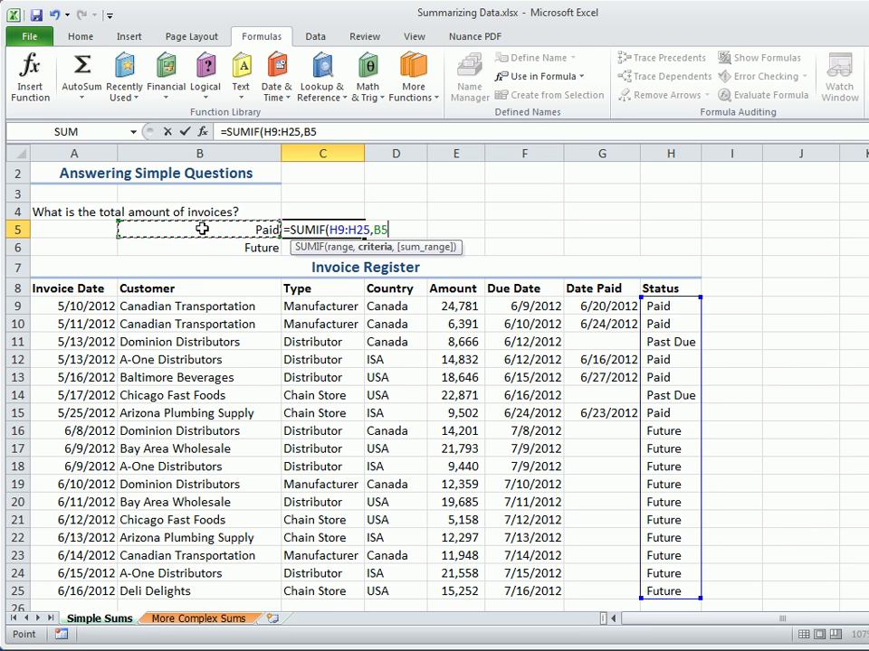
type(",")
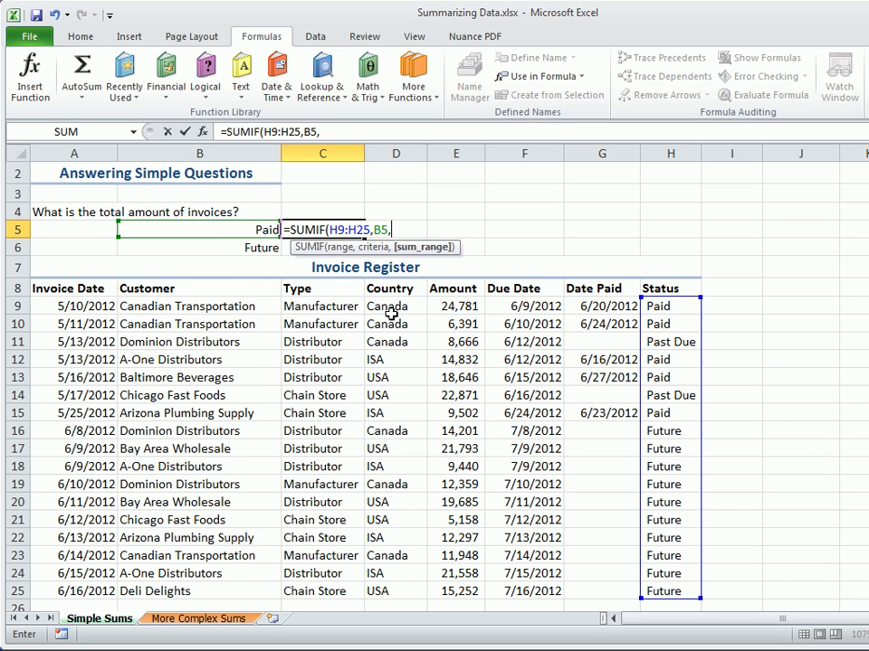
left_click_drag(445, 305, 452, 591)
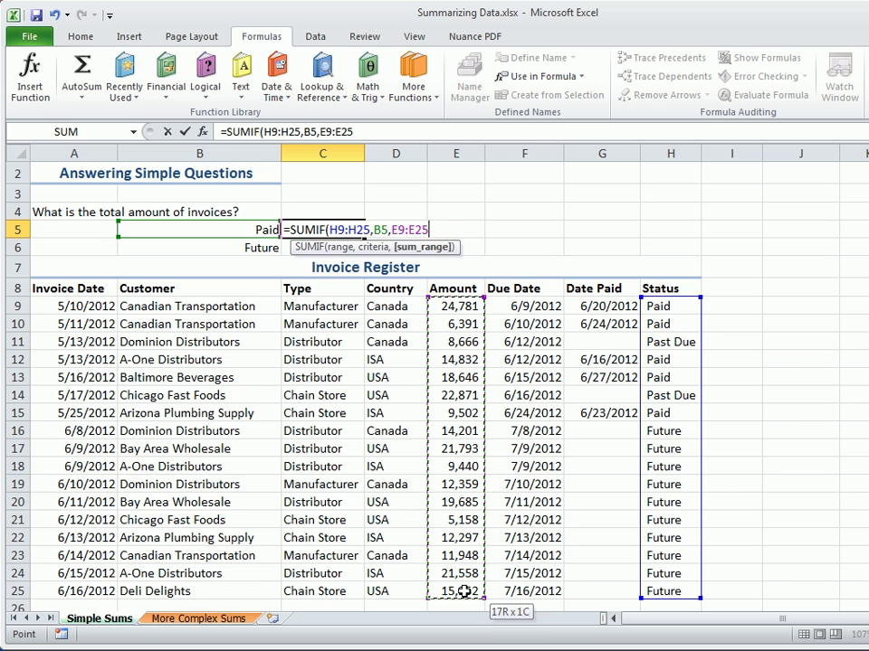
type(")")
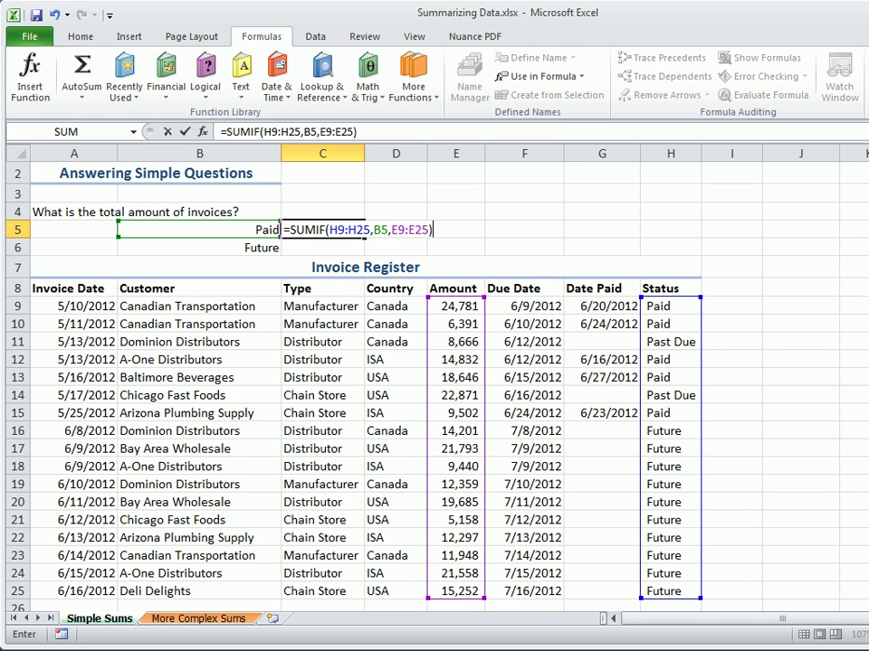
key("Return")
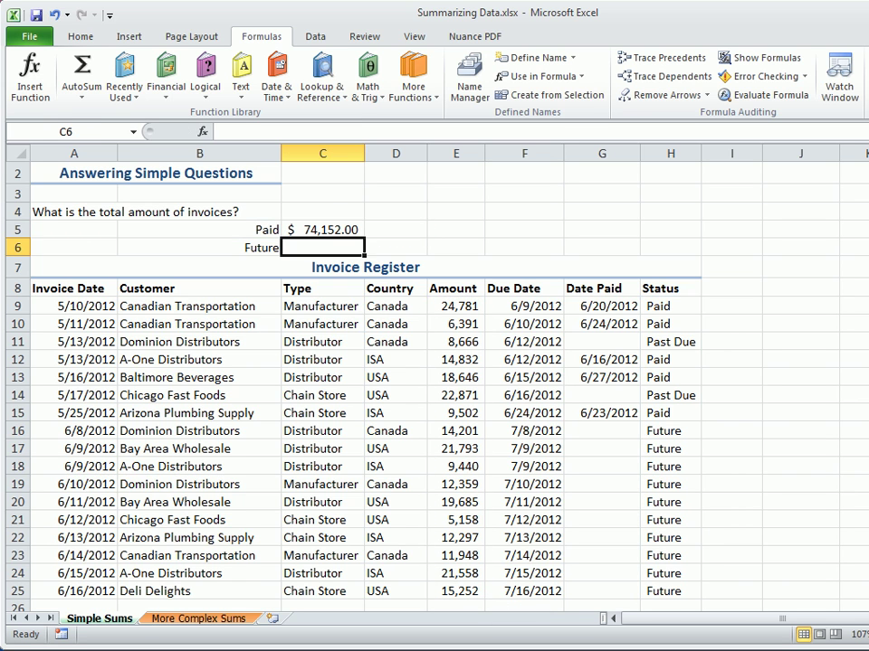
- Copy the SUMIF formula from C5 down to C6 for the Future invoices
left_click(353, 230)
left_click_drag(365, 237, 364, 248)
left_click(388, 249)
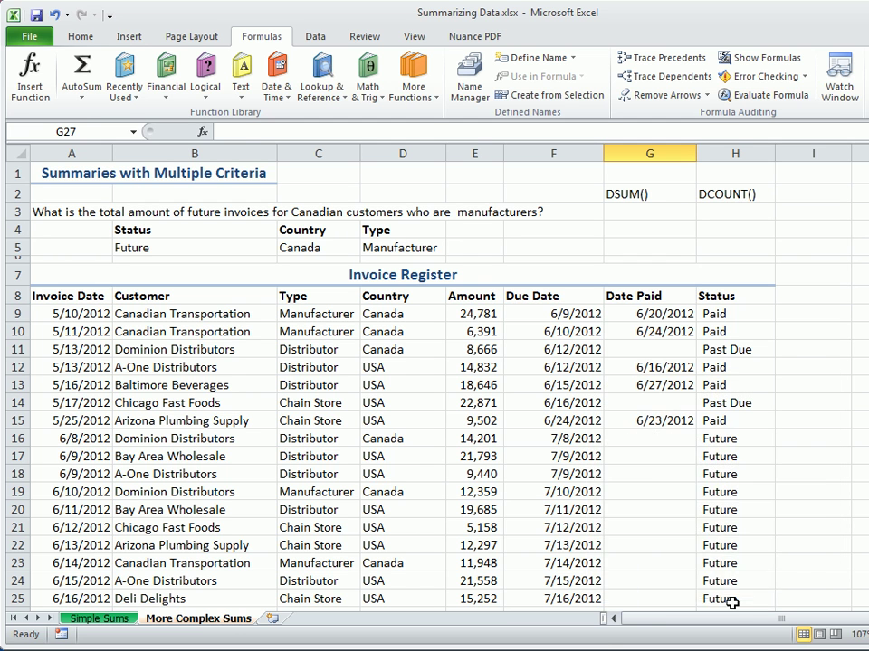
- Name the invoice table range A8:H25, including its header row, Register
left_click_drag(731, 603, 69, 297)
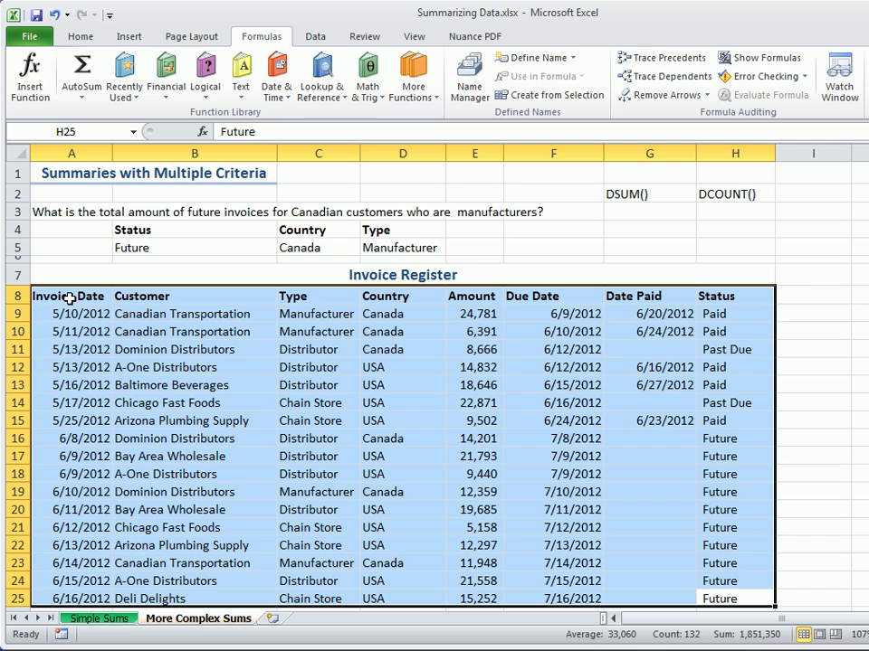
left_click(88, 129)
type("Register")
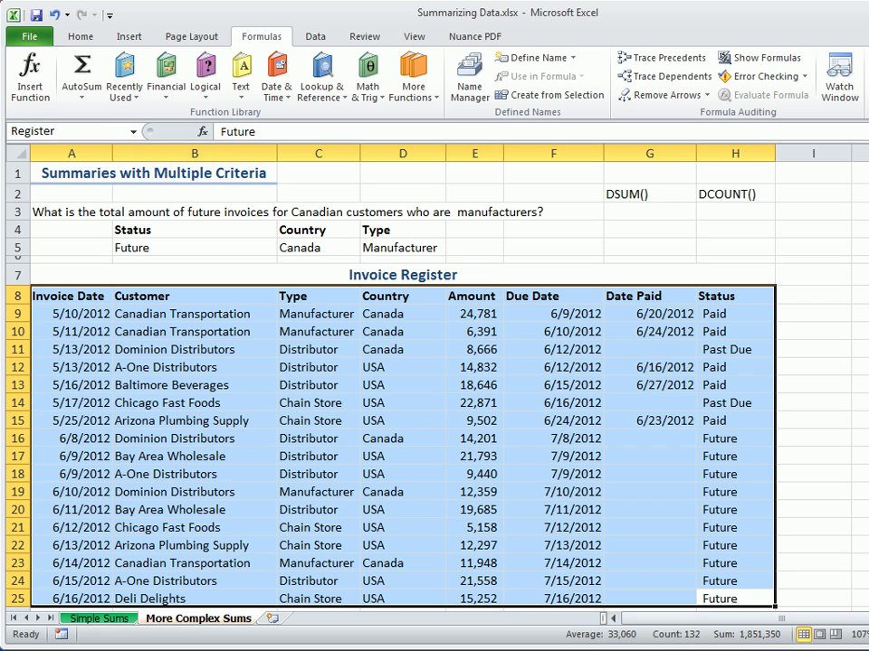
key("Return")
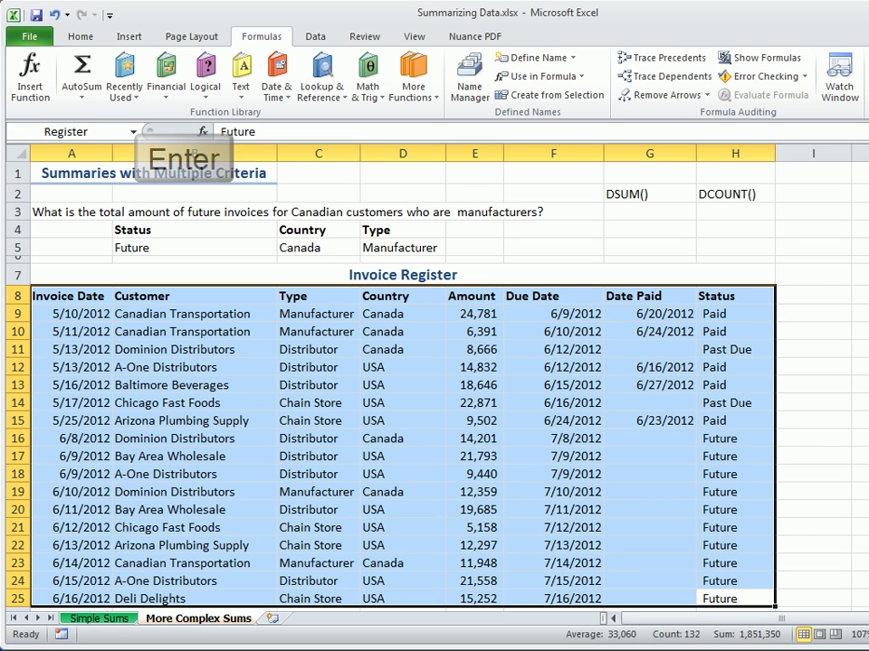
key("Return")
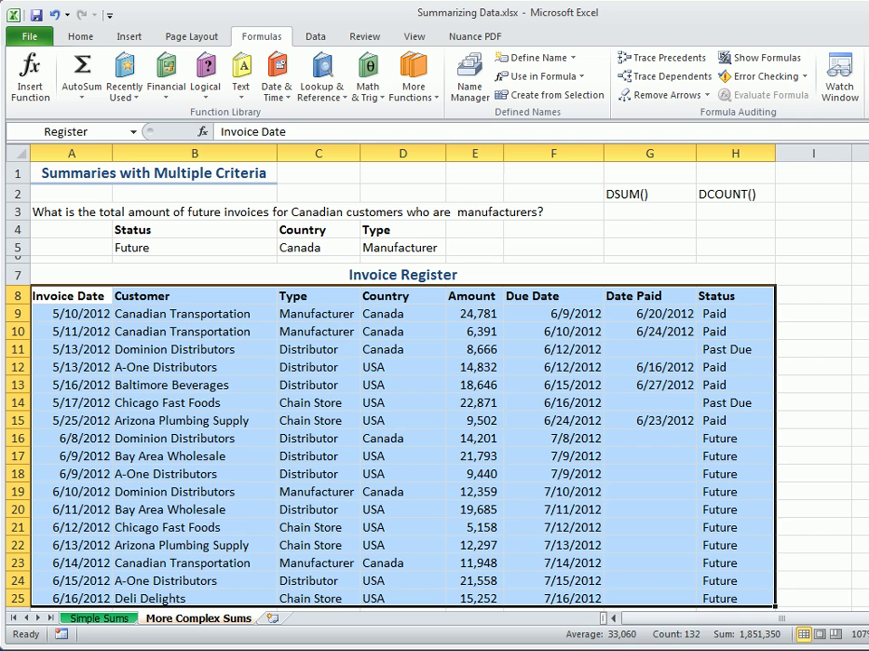
- Enter =DSUM(Register,E8,B4:D5) in G3 to total the invoice amounts matching the status, country and type criteria
left_click(648, 211)
type("=DSUM")
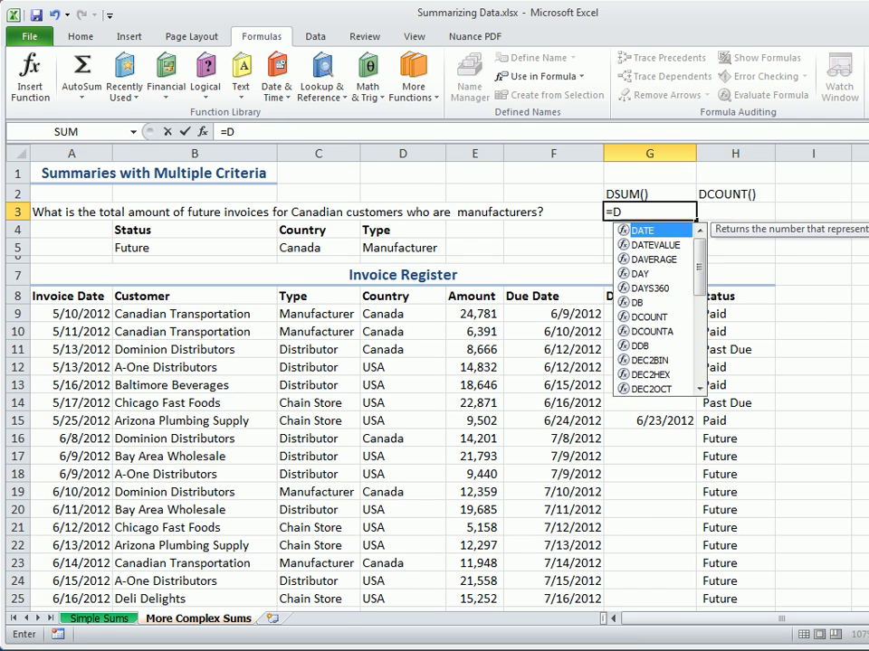
key("Tab")
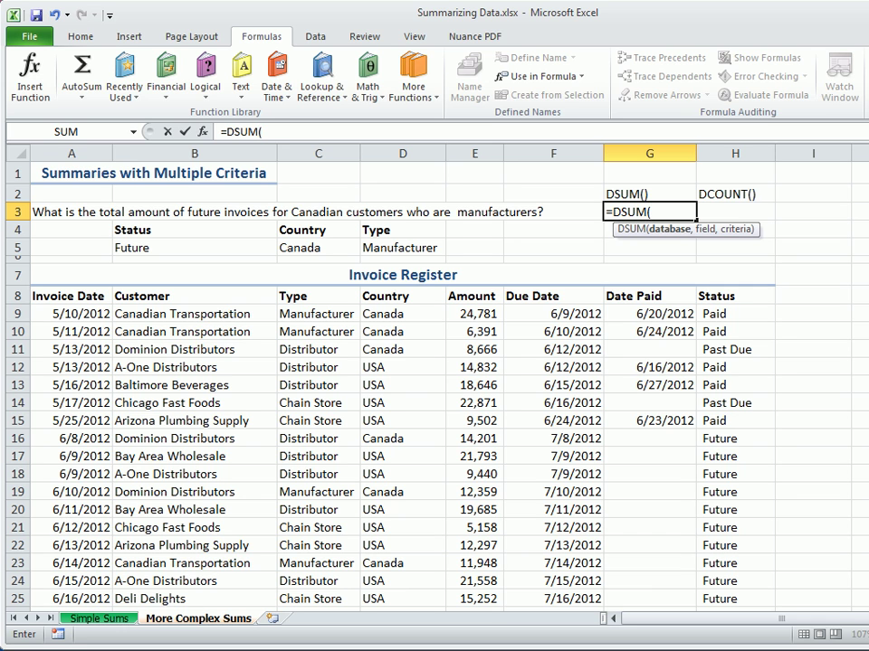
type("Reg")
key("Tab")
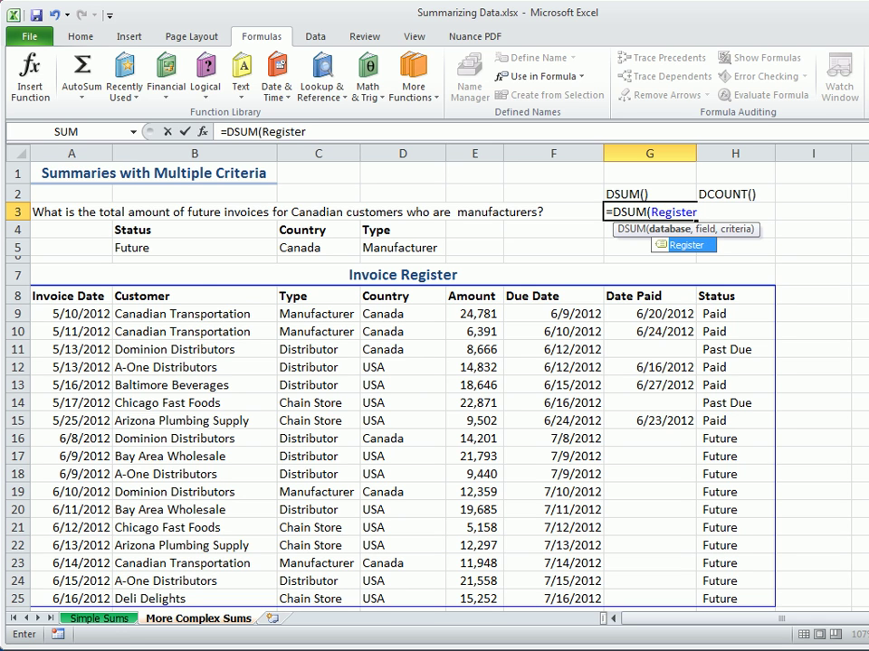
type(",")
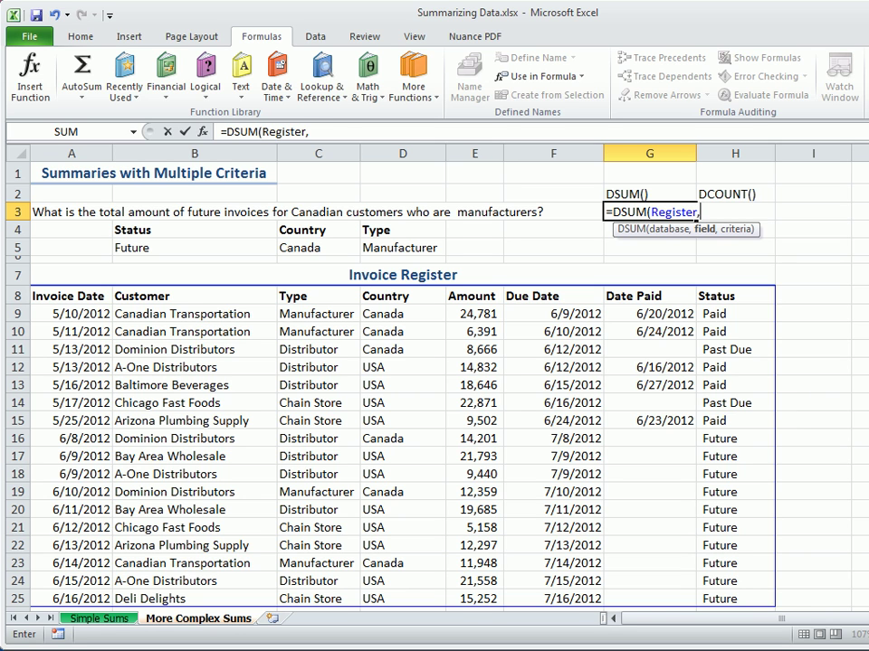
left_click(485, 295)
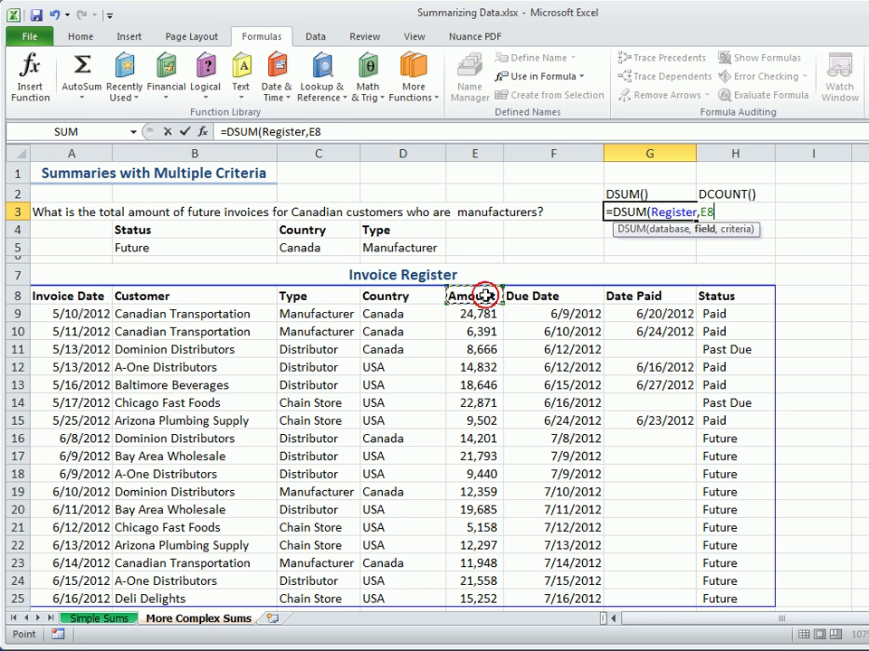
type(",")
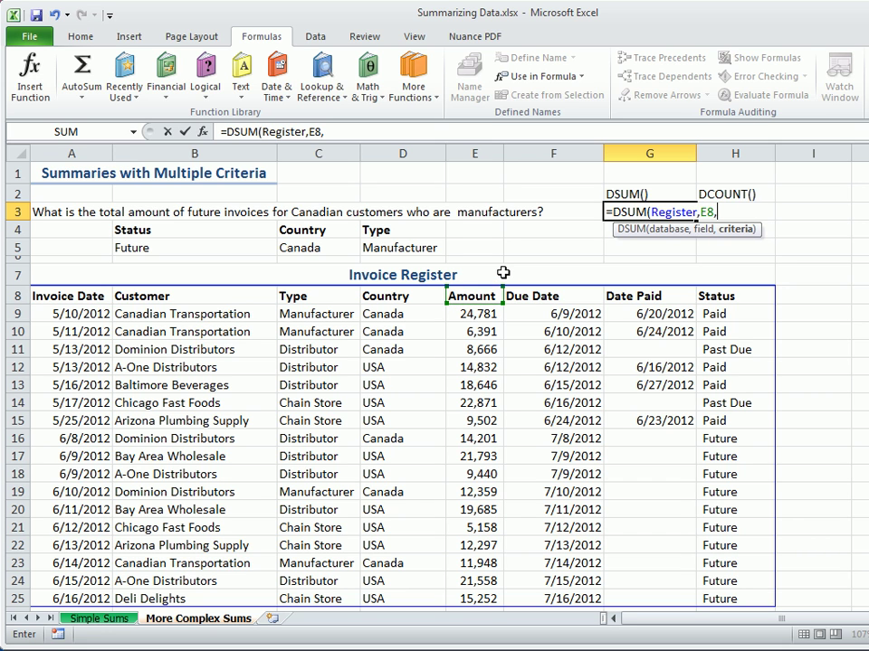
left_click(392, 241)
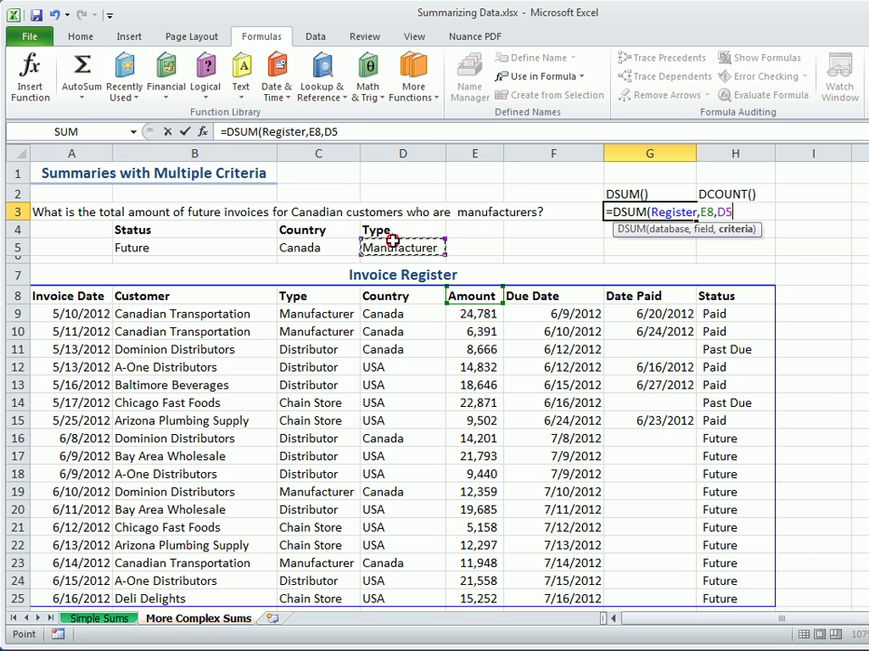
left_click_drag(393, 241, 247, 230)
type(")")
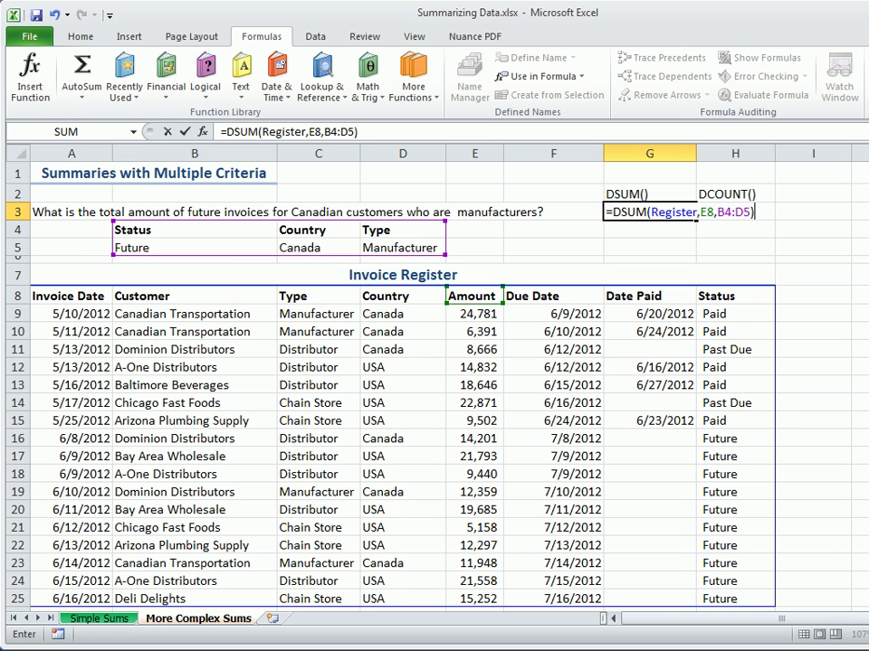
key("Return")
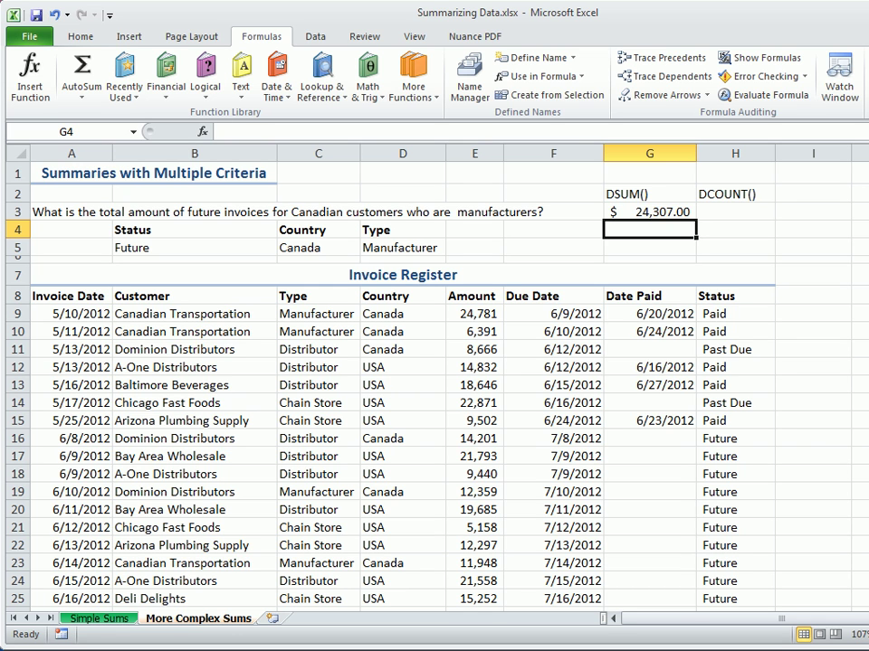
- Enter =DCOUNT(Register,E8,B4:D5) in H3 to count the invoices matching the same criteria
left_click(747, 213)
type("=")
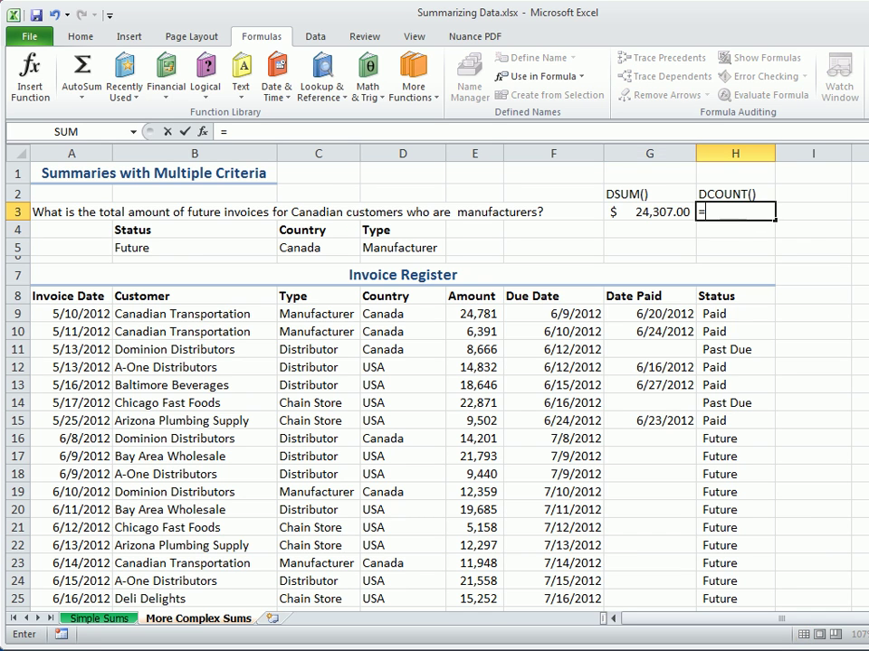
type("DCOUNT")
key("Tab")
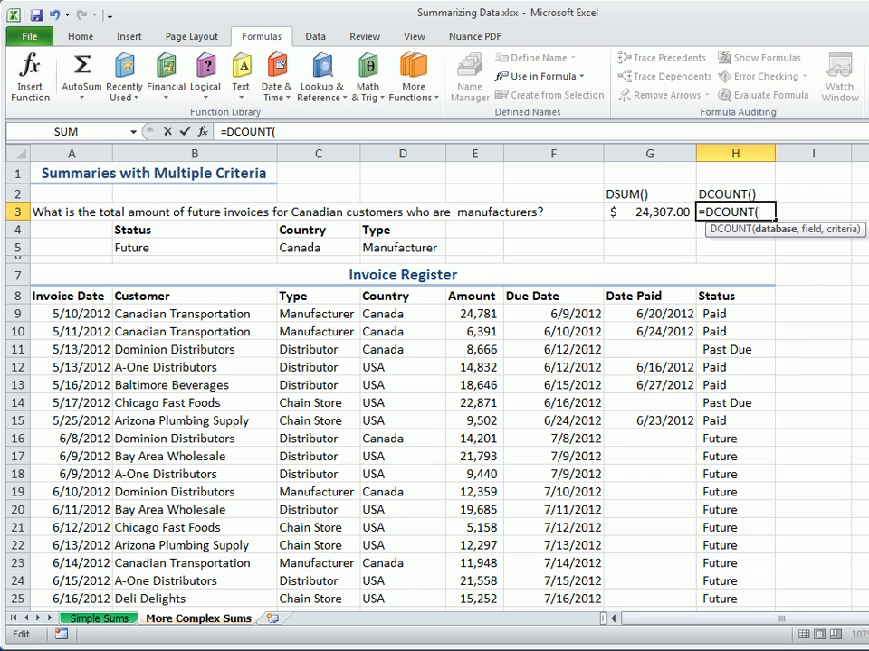
type("Register,")
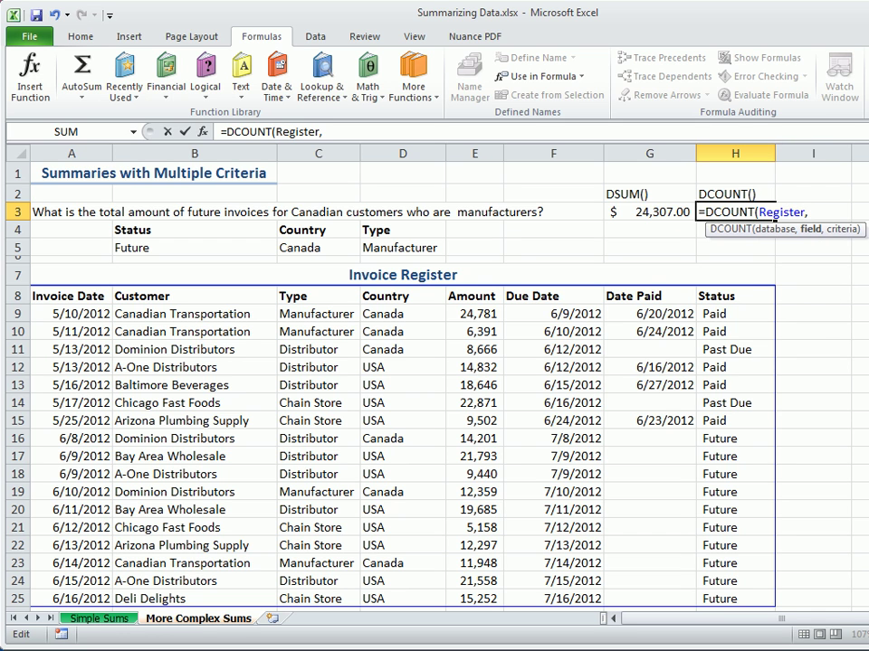
left_click(482, 297)
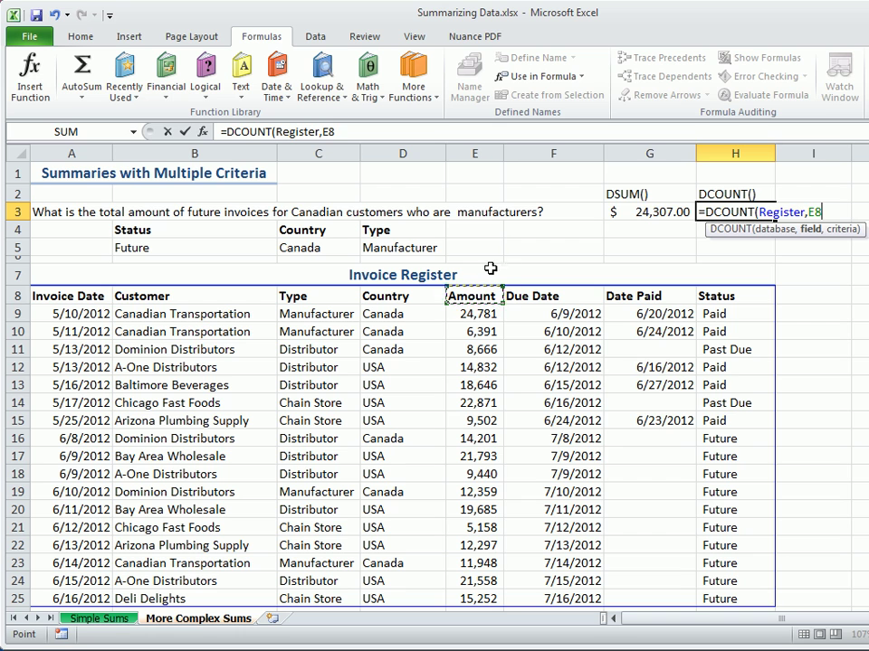
type(",")
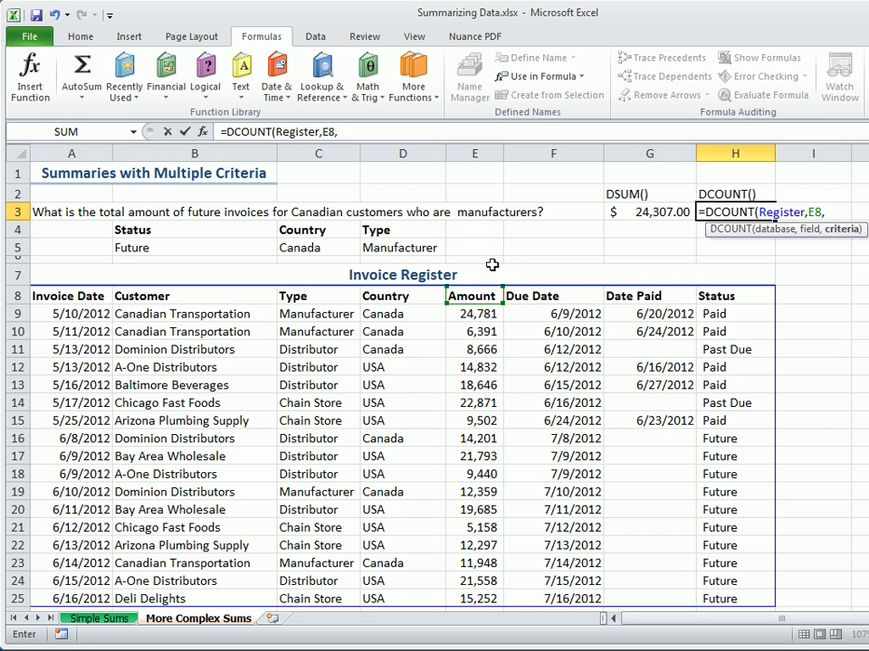
left_click(384, 251)
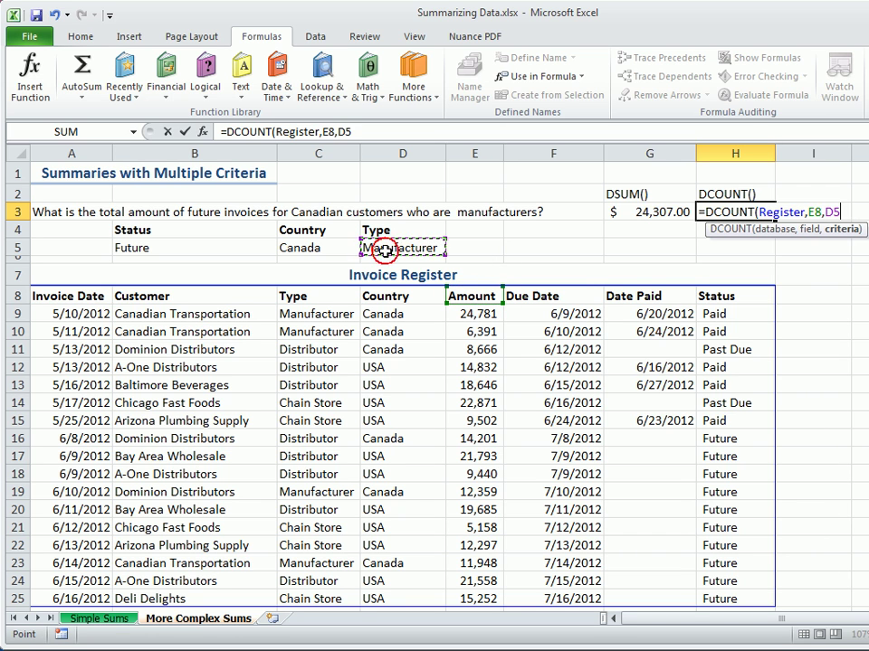
left_click_drag(385, 250, 248, 234)
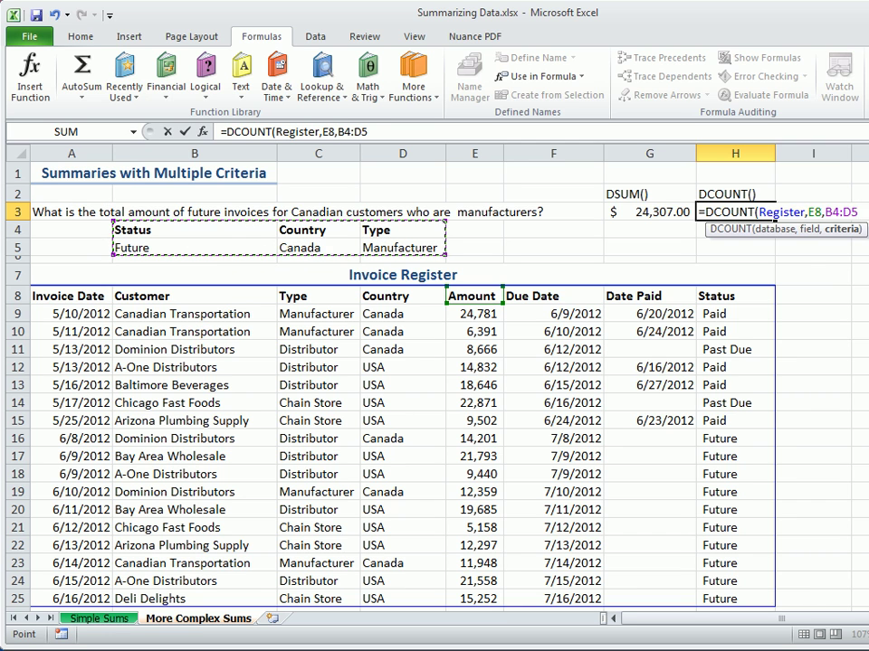
type(")")
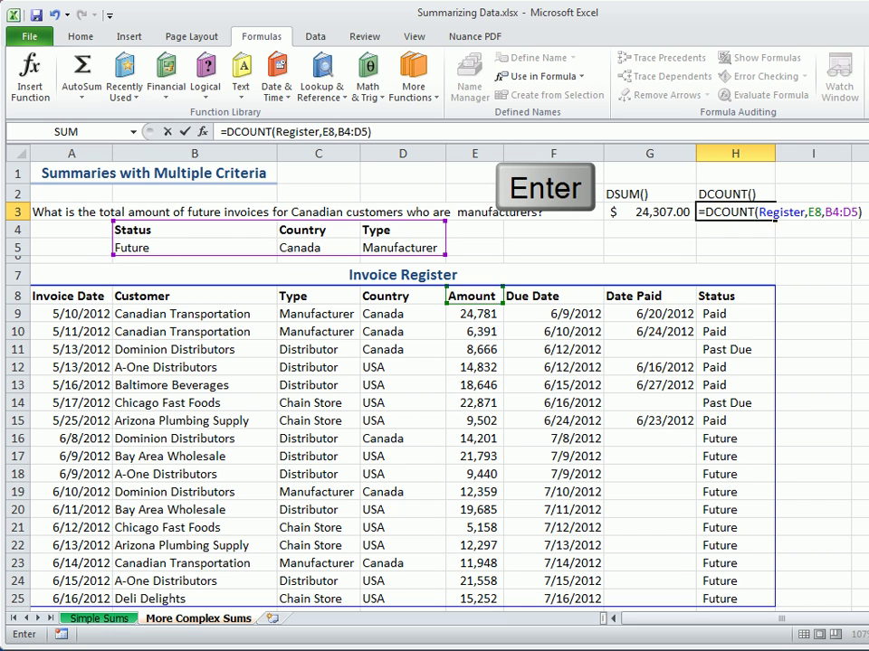
key("Return")
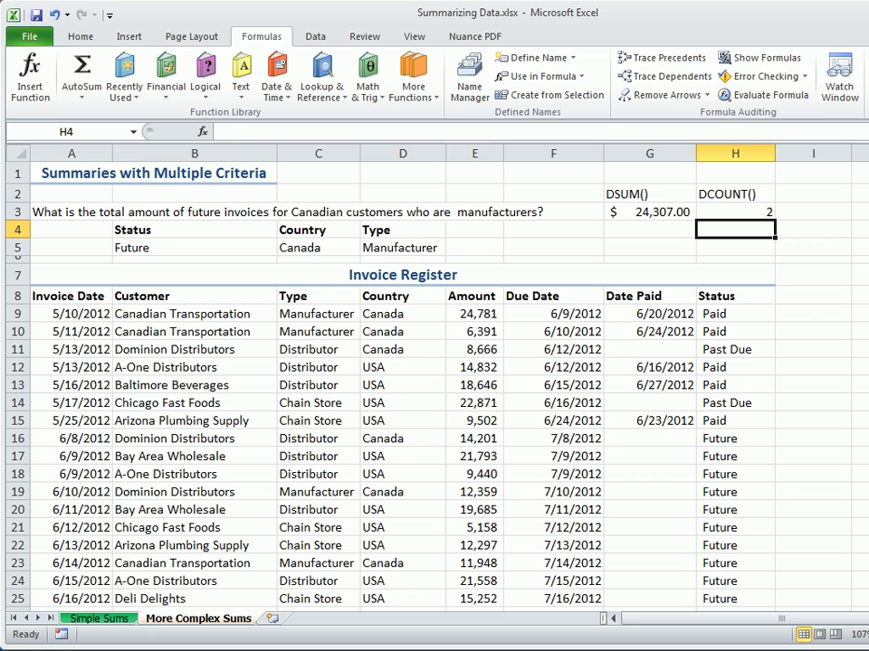